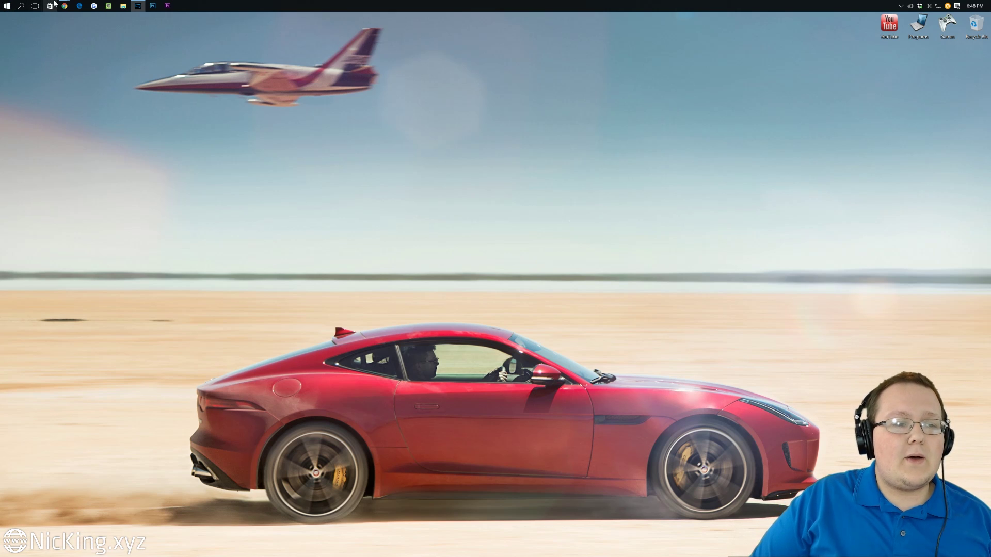
- Bring the XRay Mod (1.6.4 - 1.9.2) forum post forward and follow its v15 'here' download link
mouse_move(64, 6)
click(125, 46)
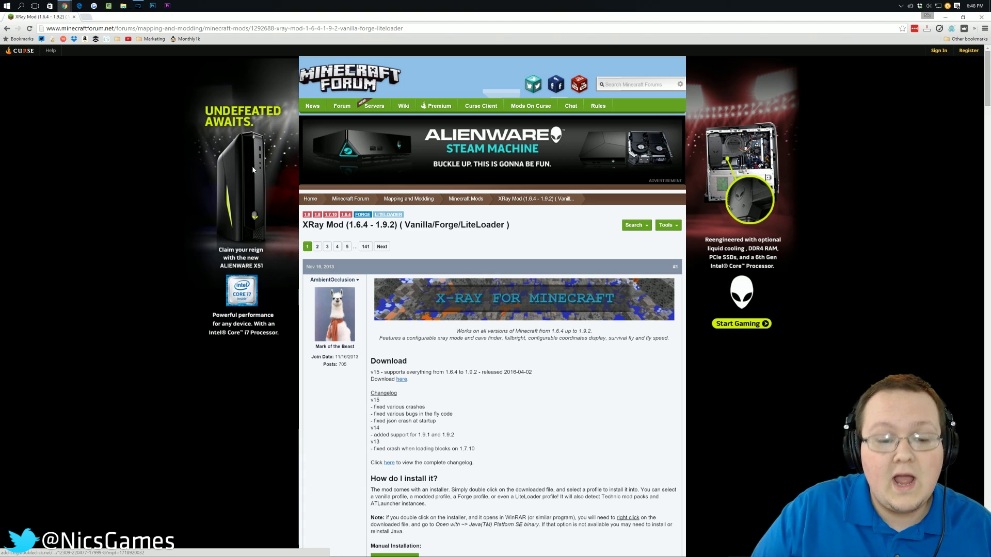
scroll(408, 305, down, 2)
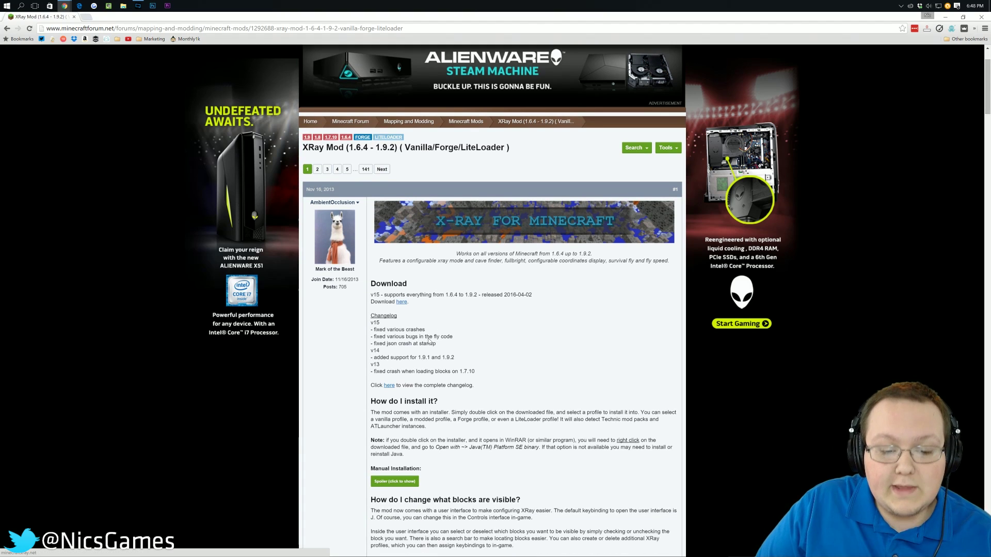
click(400, 303)
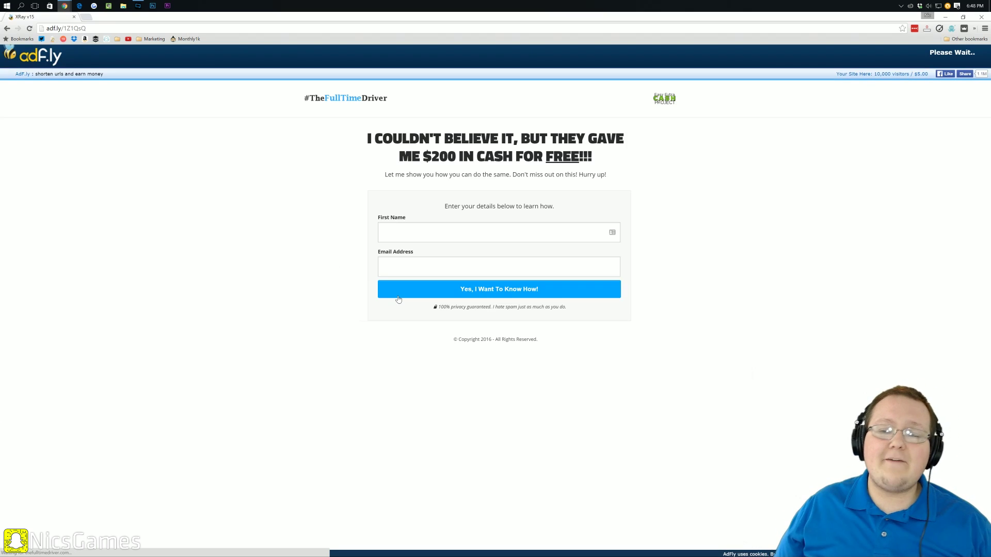
- Skip the adf.ly advertisement, then minimize Chrome to reveal the desktop with the XRay jar
right_click(320, 144)
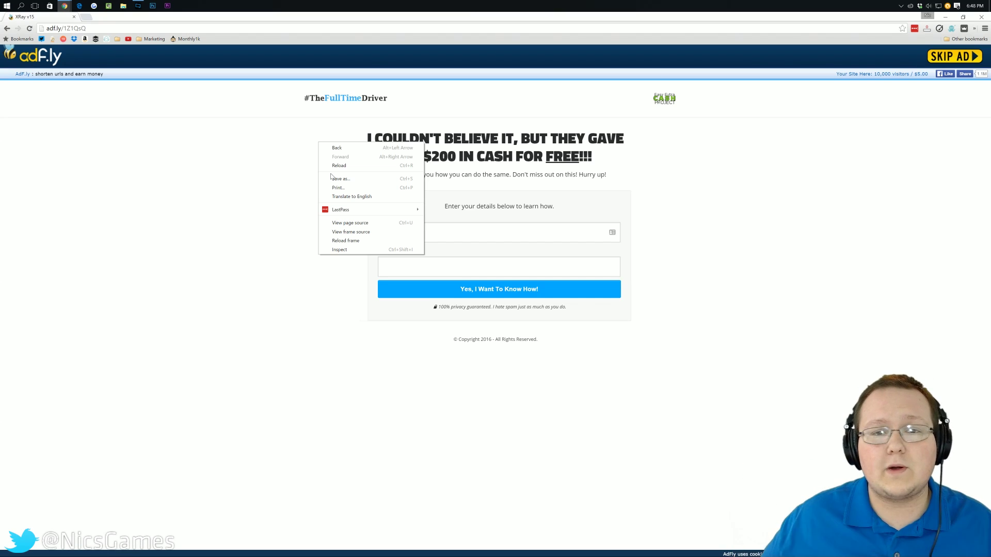
click(939, 54)
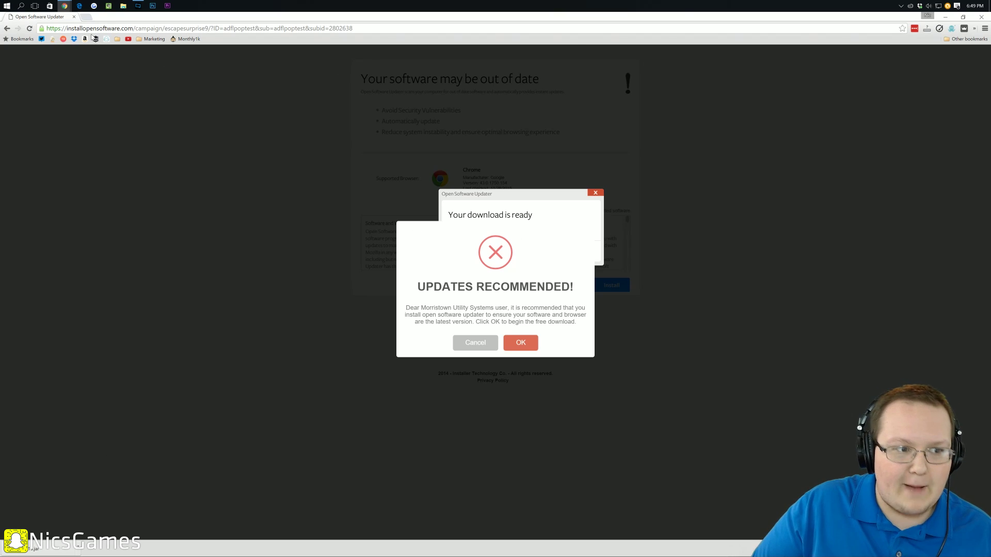
click(65, 5)
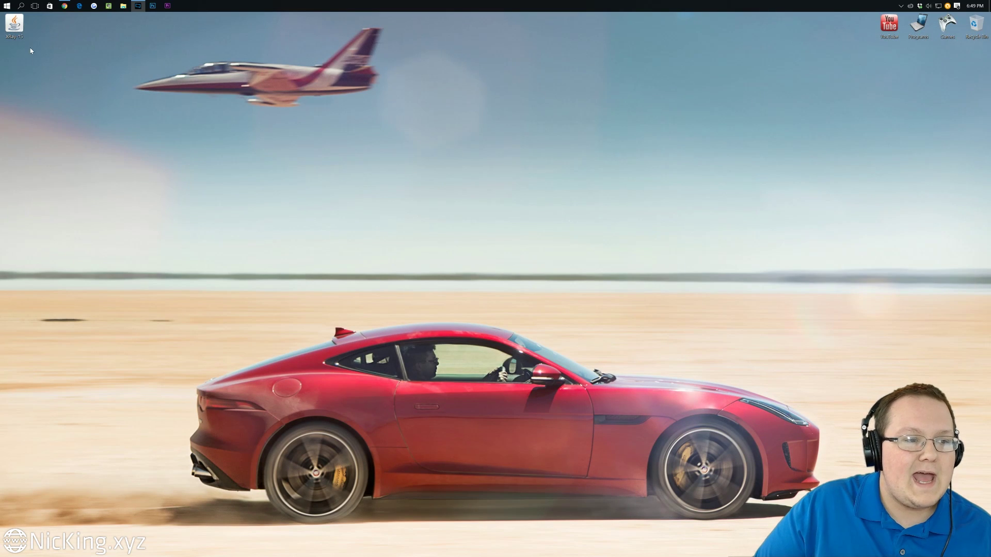
- Move the XRay jar to the desktop centre and open it with Java to start the installer
drag(13, 23, 480, 143)
right_click(480, 141)
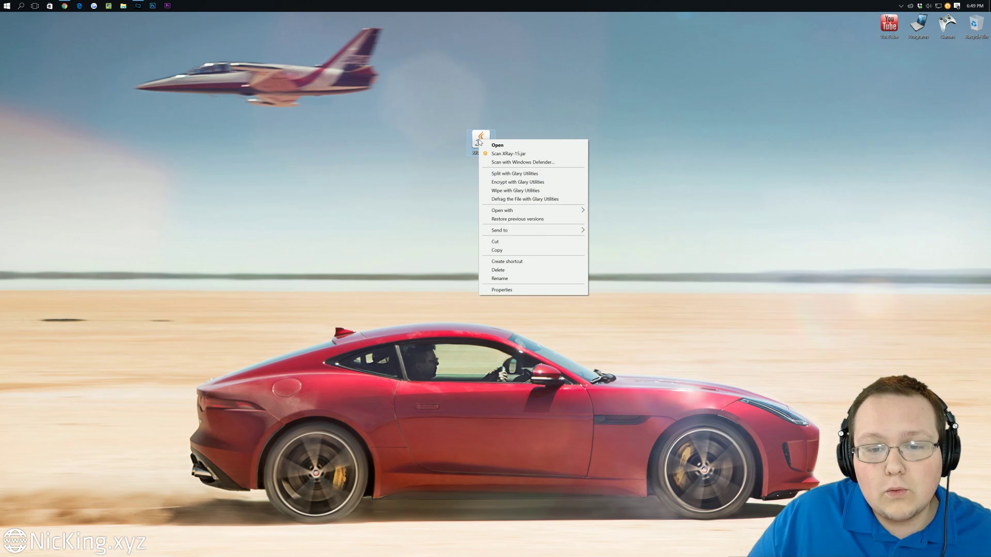
mouse_move(547, 209)
click(607, 211)
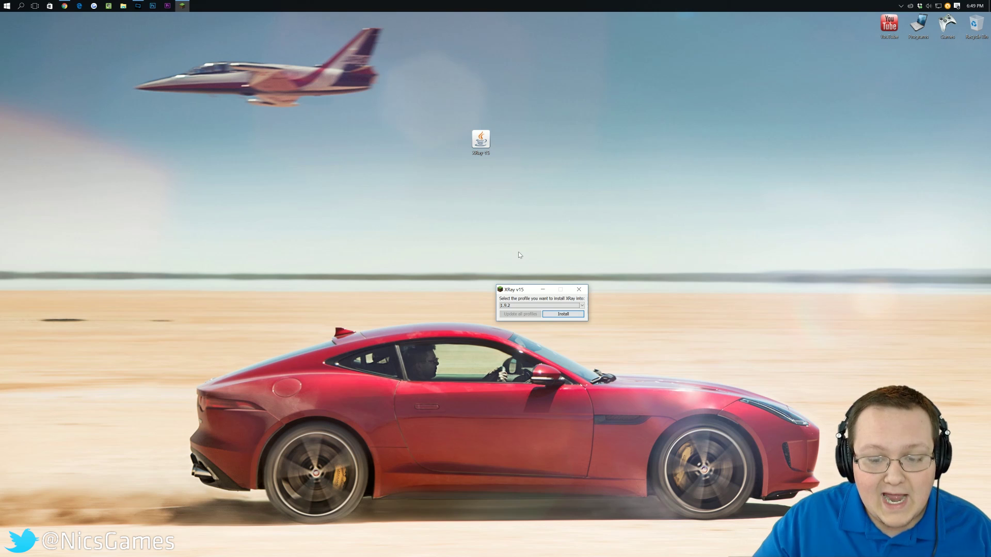
- Install XRay v15 into the 1.9.2 profile, accepting 1.9.2-XRay as the new profile name
click(530, 305)
click(522, 310)
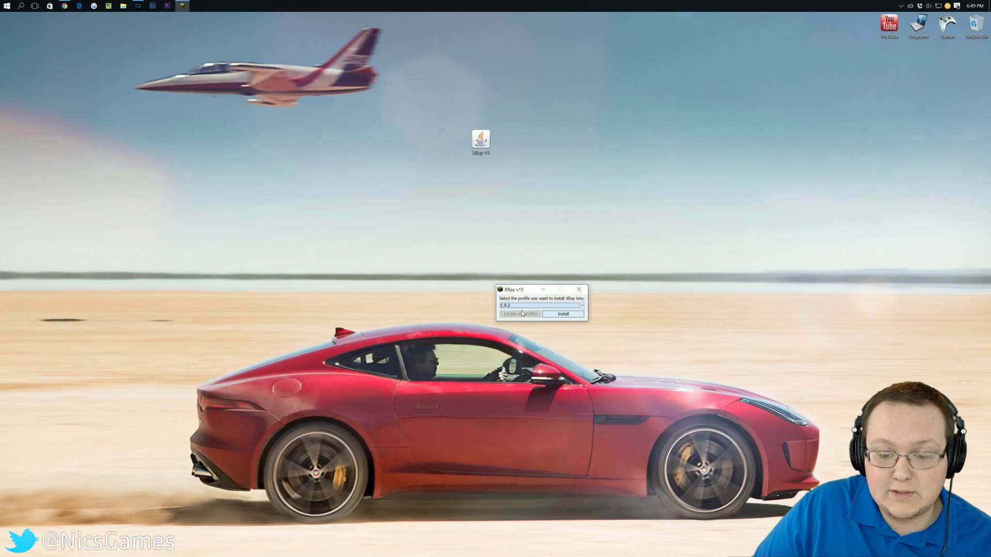
click(550, 313)
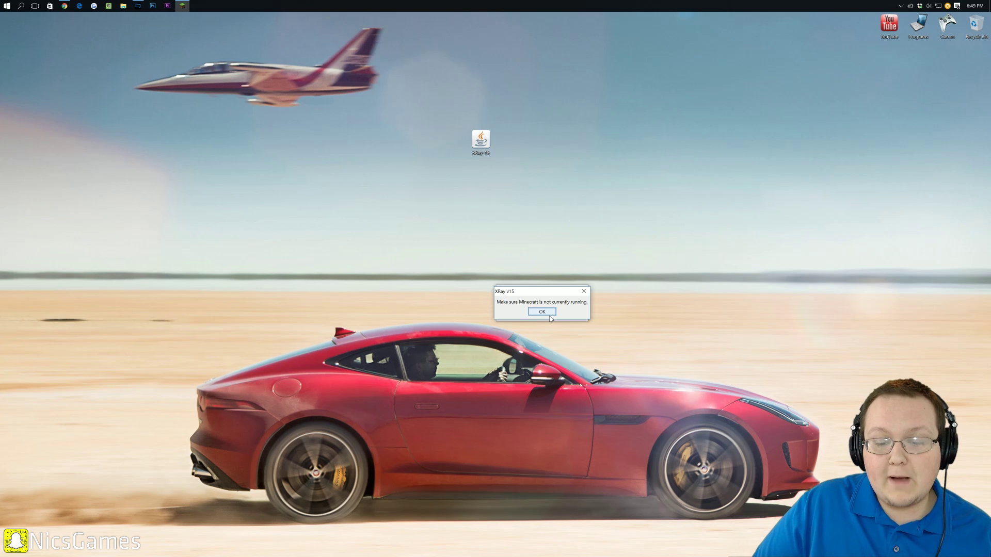
click(546, 315)
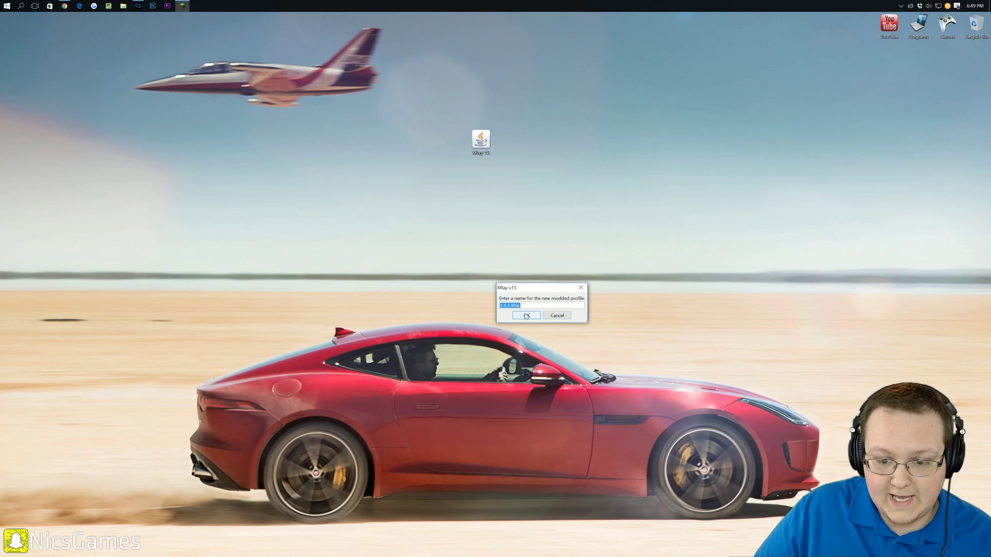
click(526, 315)
click(541, 315)
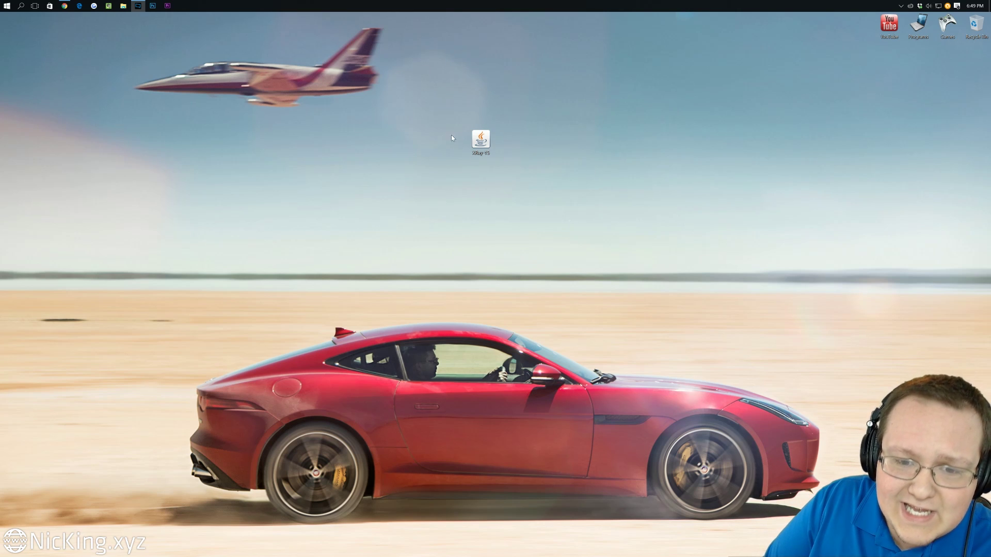
- Relaunch the XRay installer by double-clicking the jar, then close it without installing
right_click(485, 152)
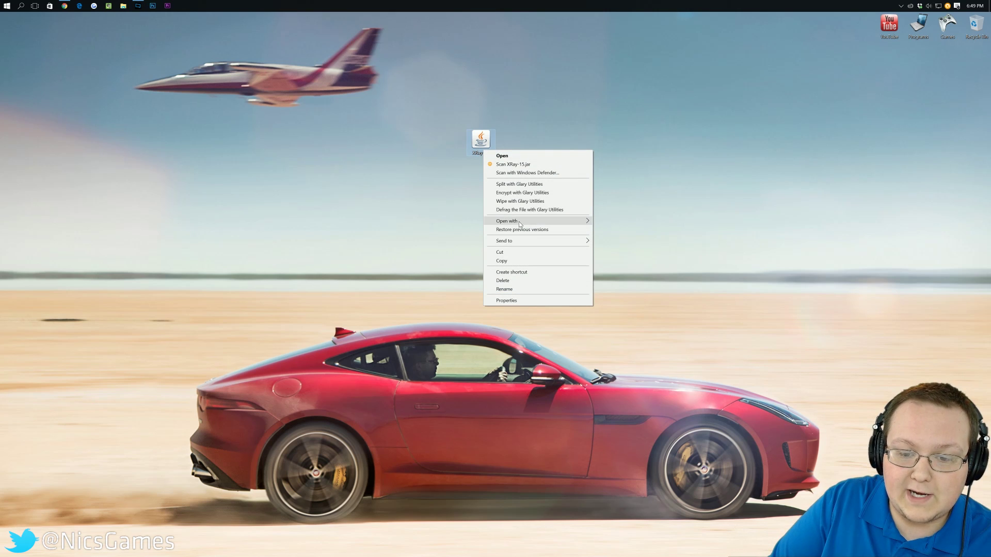
mouse_move(518, 222)
click(482, 214)
drag(488, 167, 498, 246)
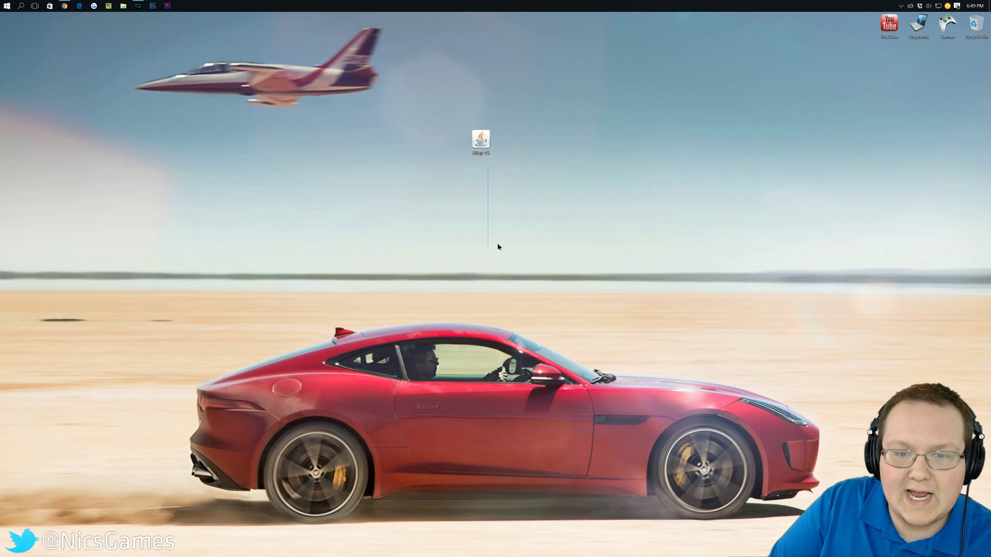
double_click(485, 145)
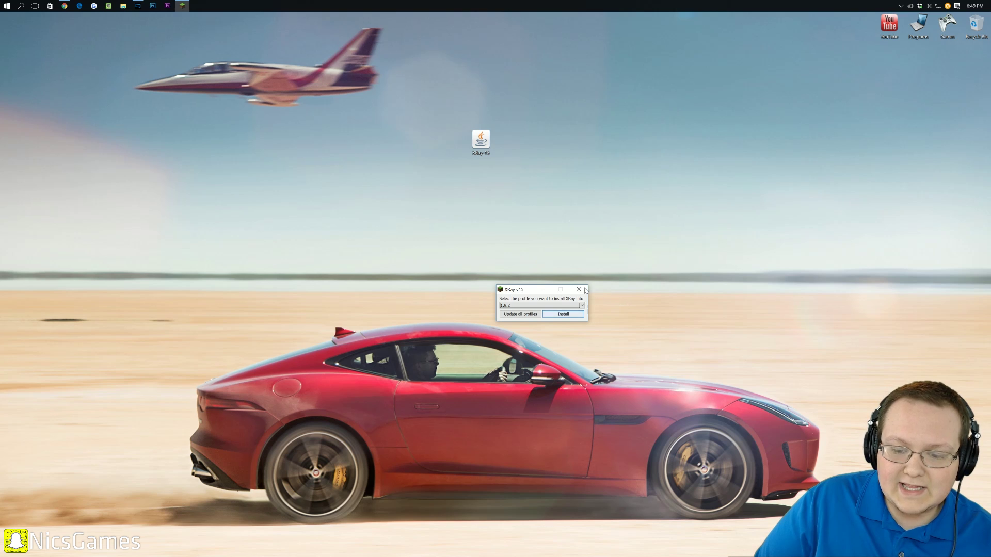
click(583, 290)
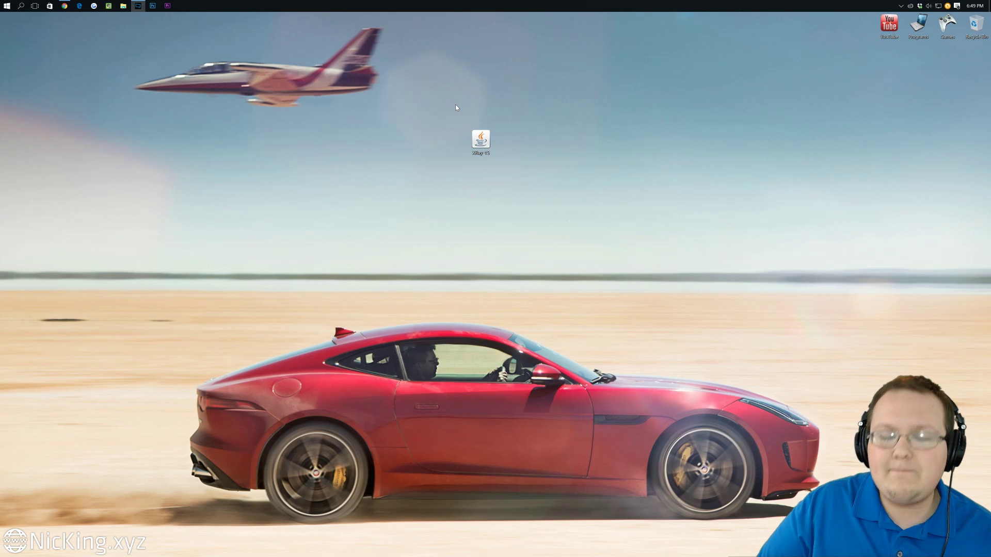
- Start the Minecraft launcher shortcut from the Games folder and close the folder window
double_click(947, 25)
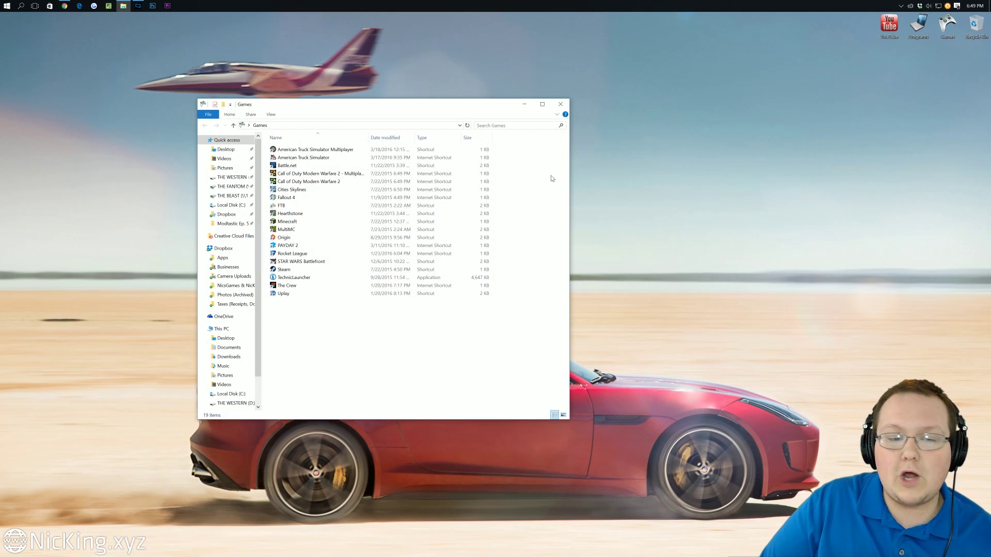
click(315, 225)
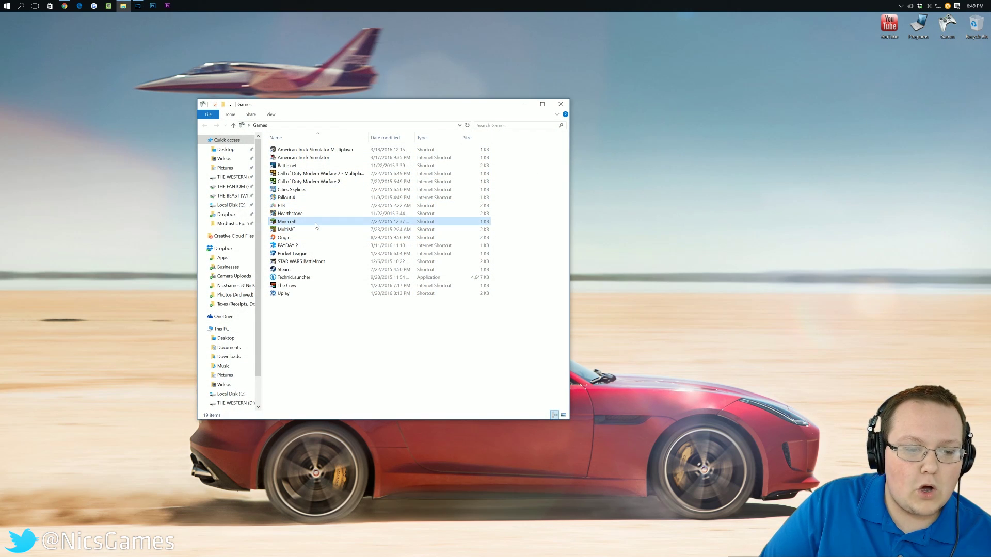
click(560, 104)
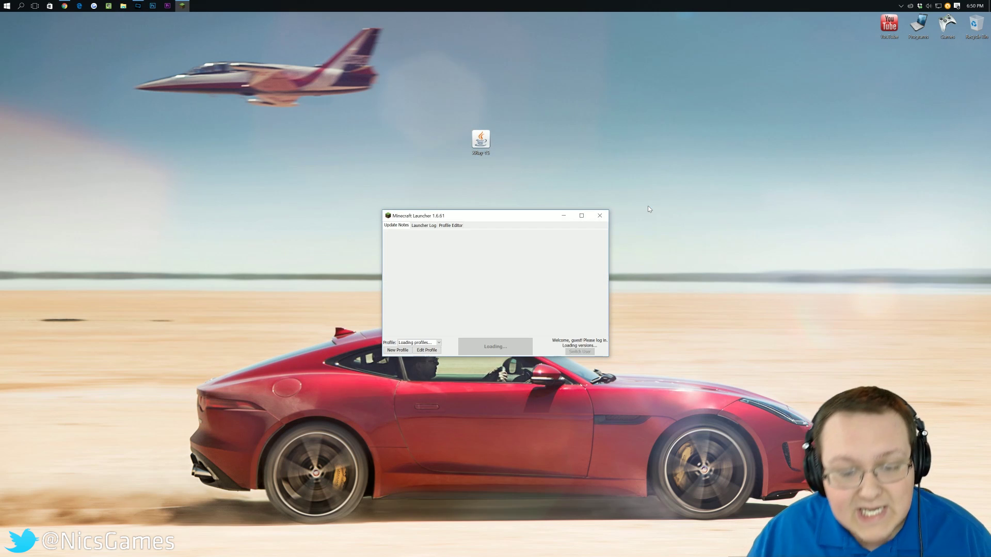
- Edit the current profile to use release 1.9.2-XRay, save it, and press Play
click(410, 343)
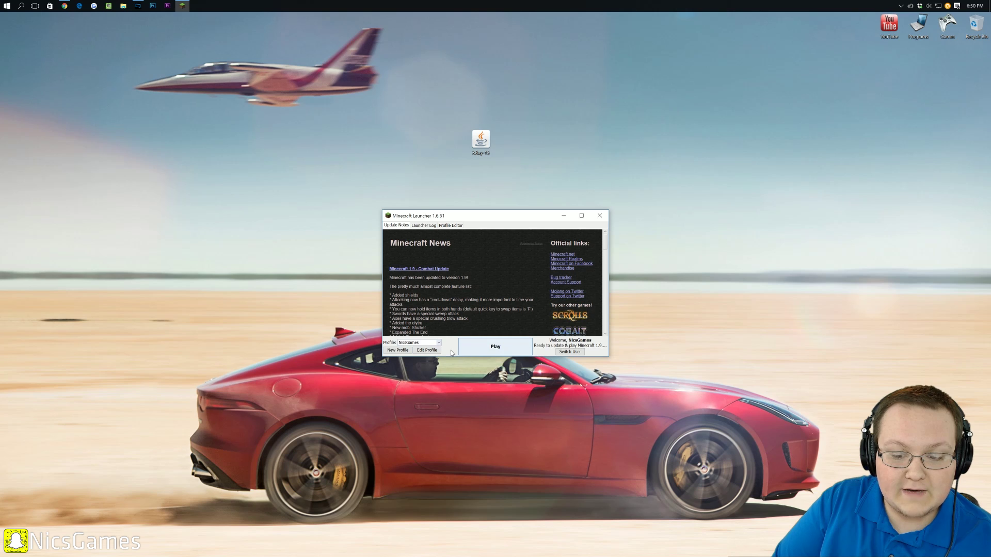
click(418, 355)
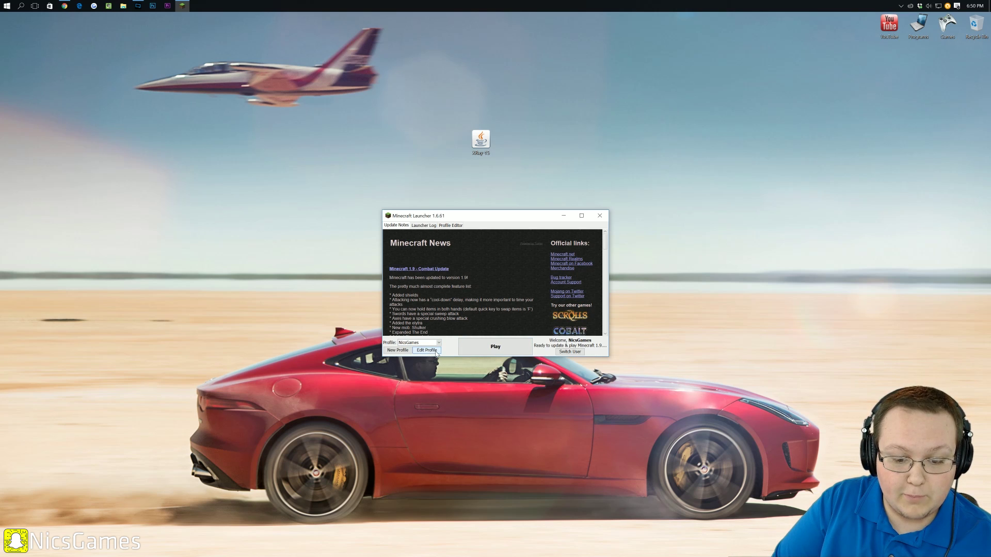
click(433, 351)
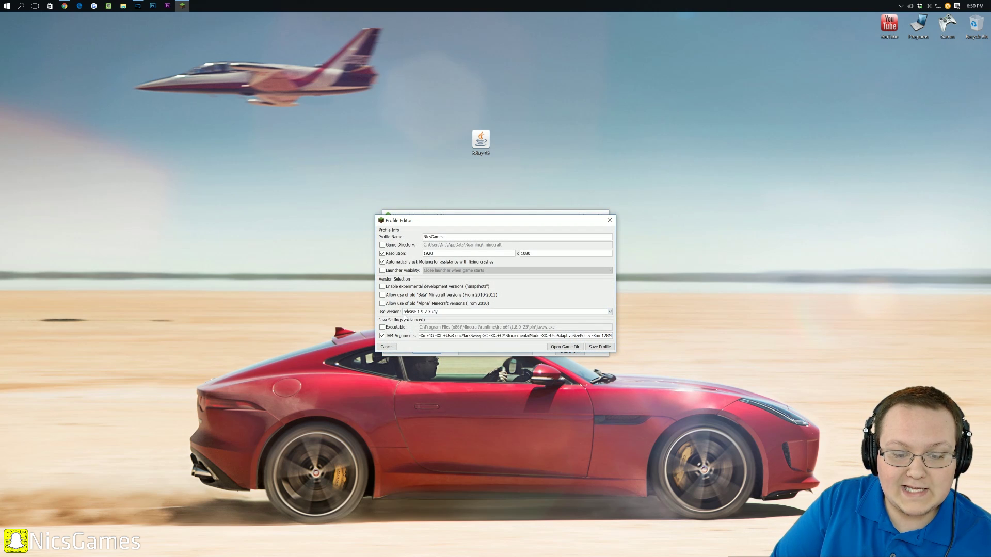
click(439, 312)
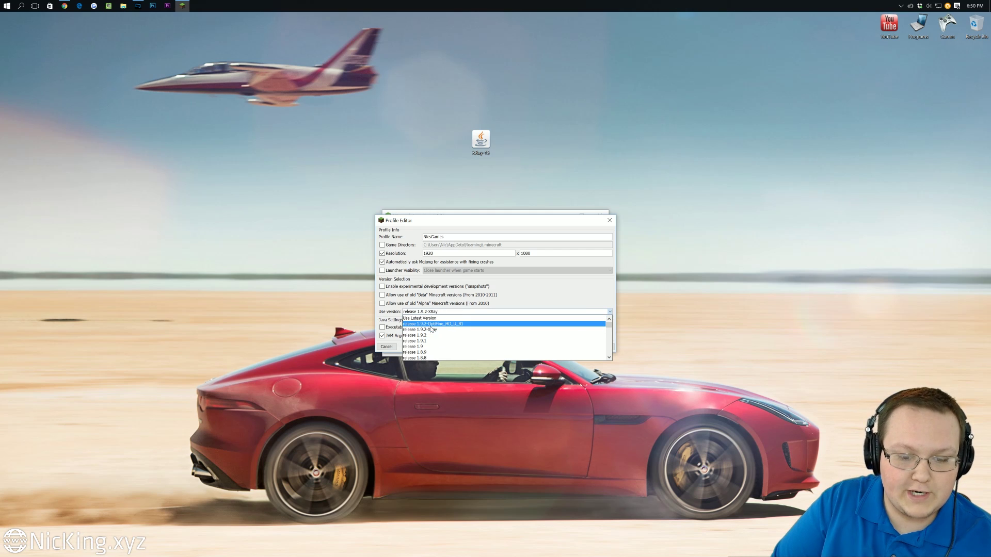
click(432, 330)
click(600, 346)
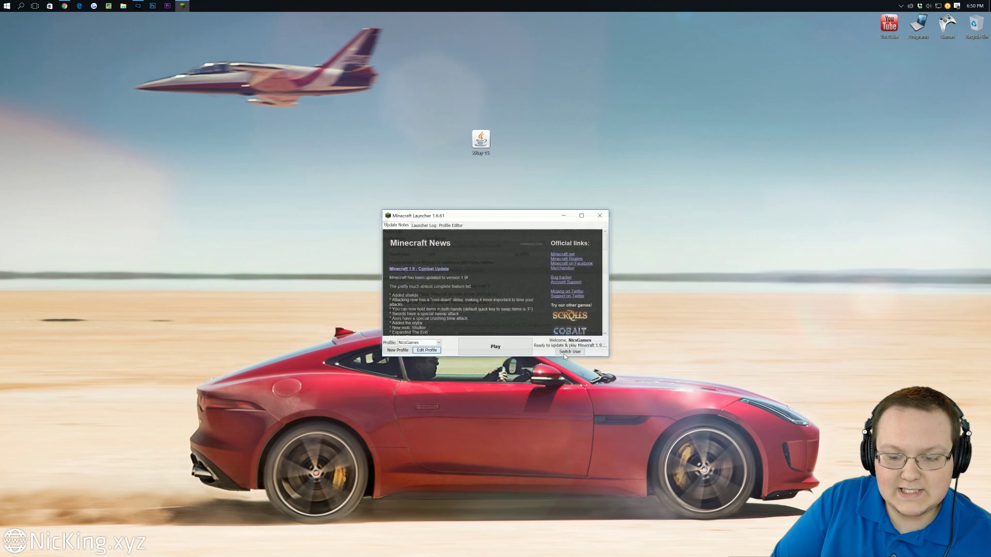
click(467, 347)
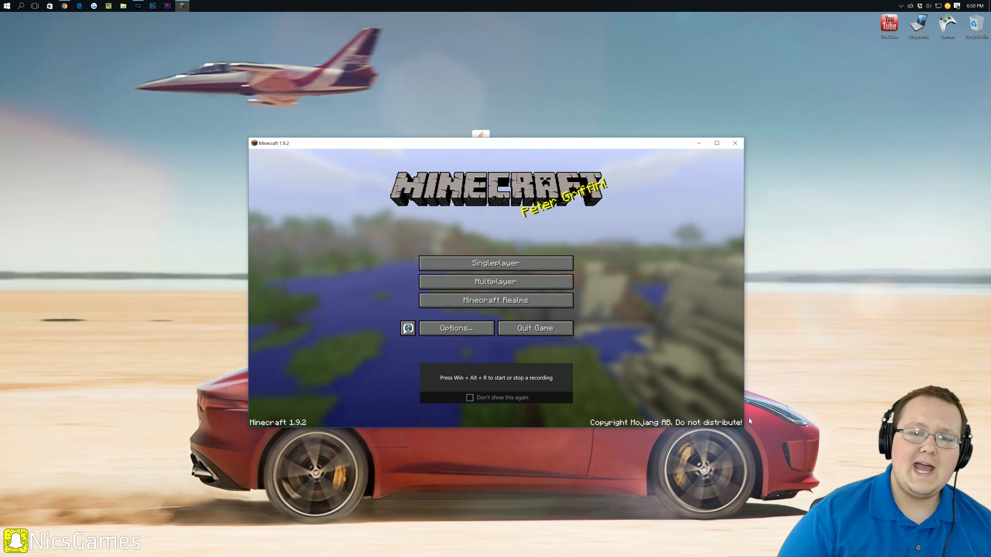
- Open Singleplayer and load the first world, 'New World'
click(495, 264)
click(405, 189)
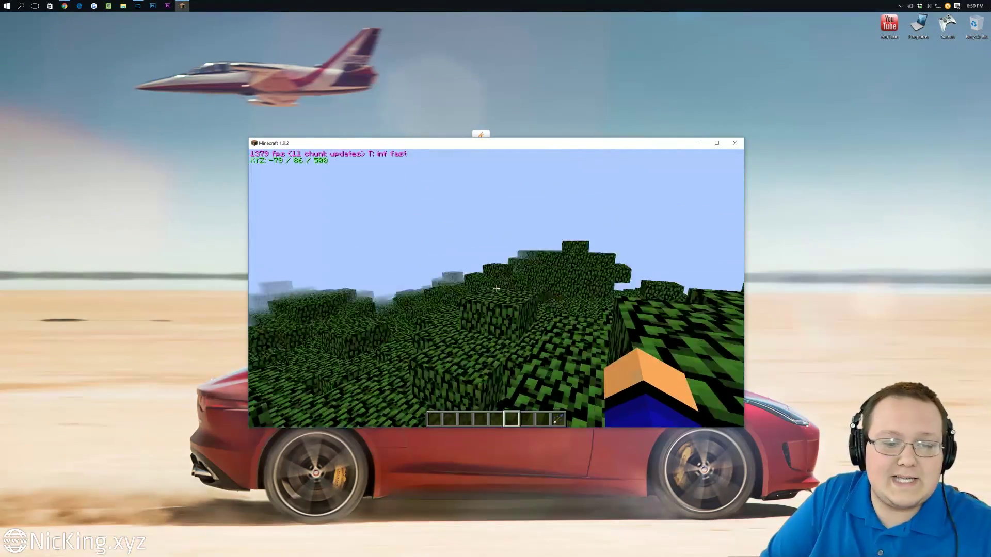
- Turn on X-ray with the X key and move down through the leaves toward the ground
key(w)
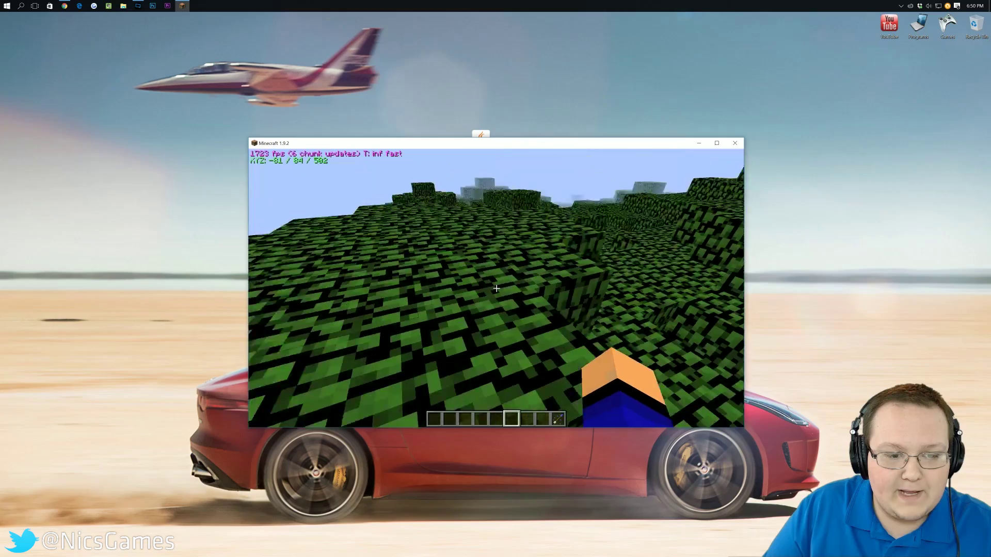
key(x)
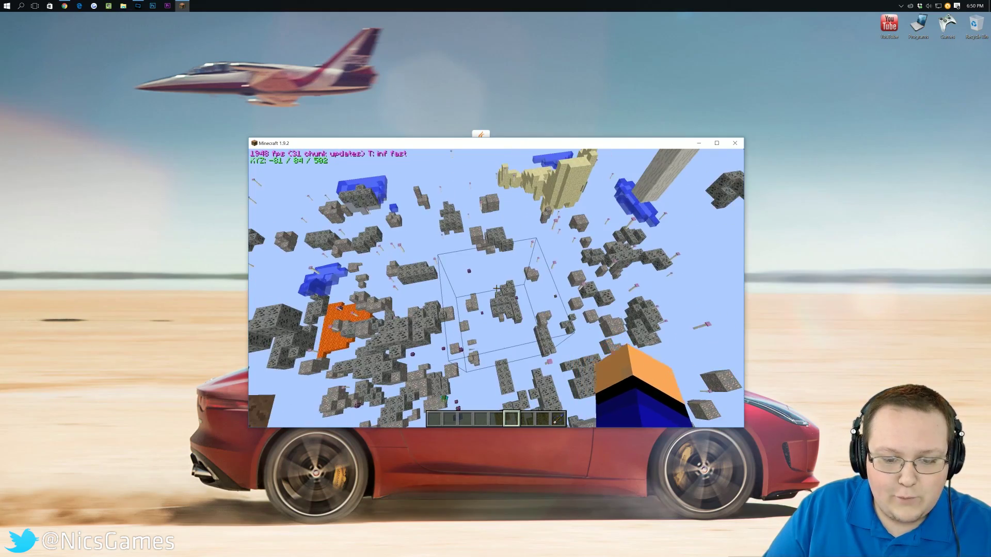
key(w)
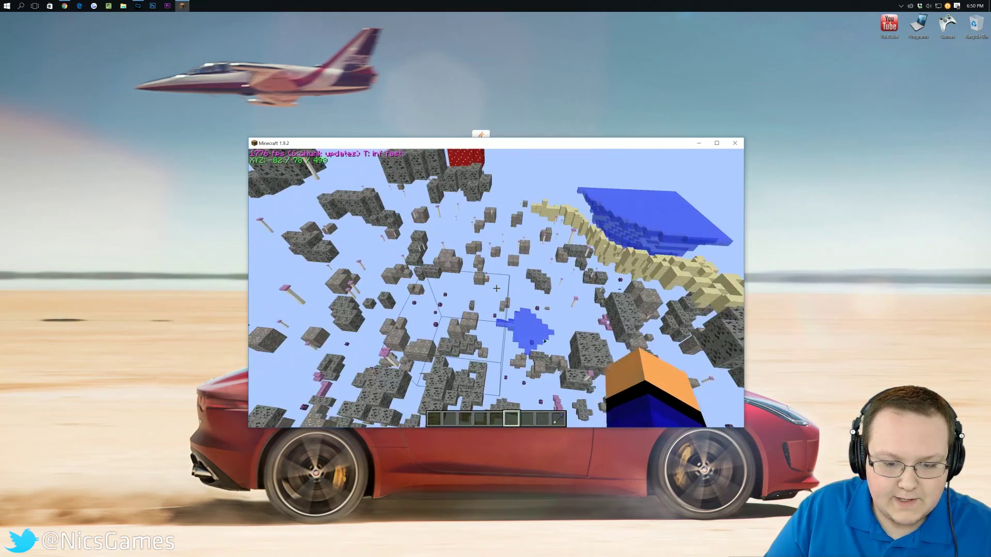
key(w)
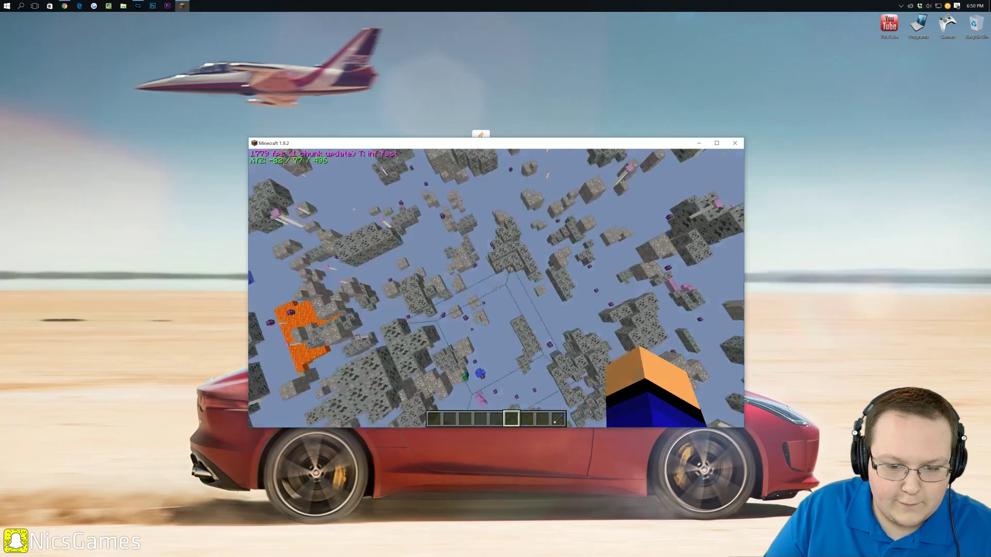
key(w)
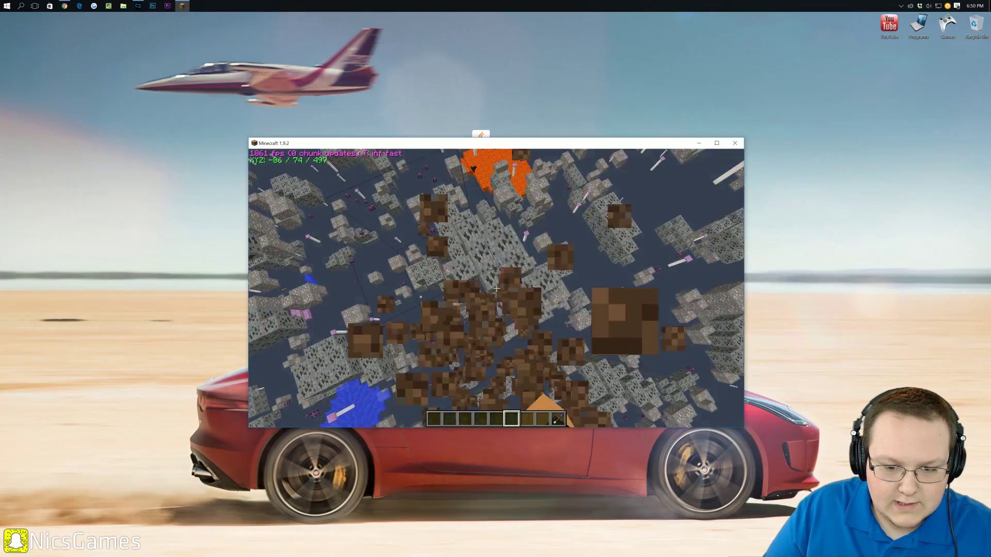
key(shift)
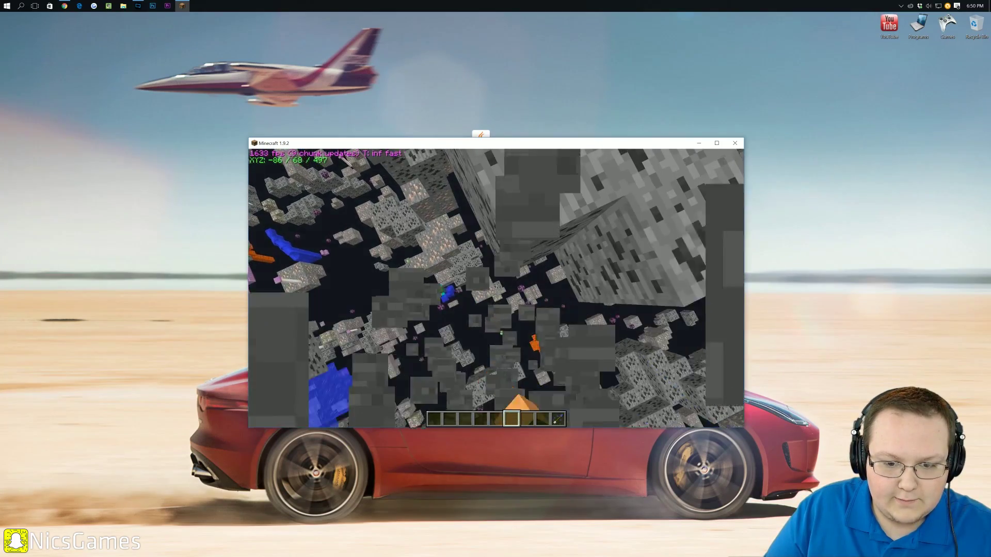
- Toggle X-ray off and on to compare, descending underground toward the revealed ores and lava
key(x)
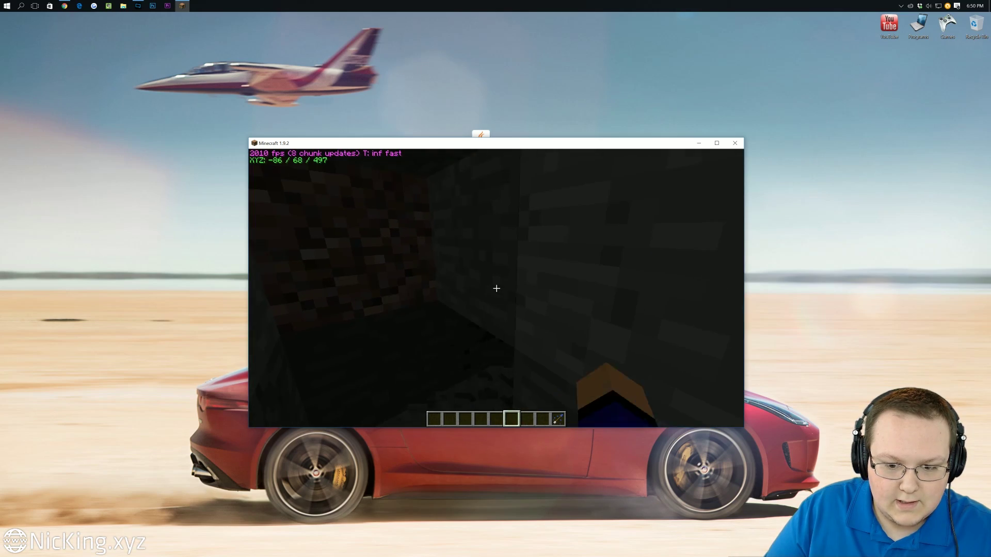
key(x)
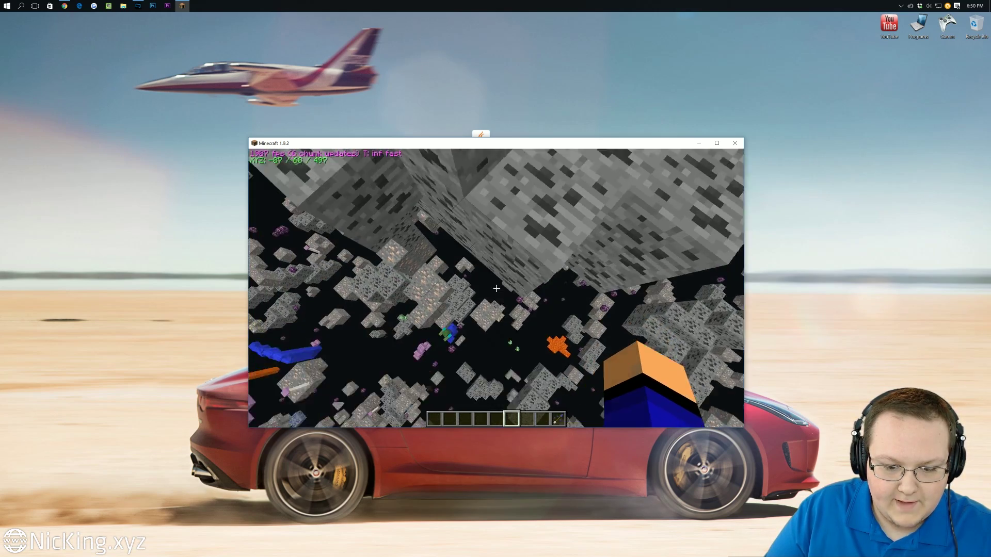
key(shift)
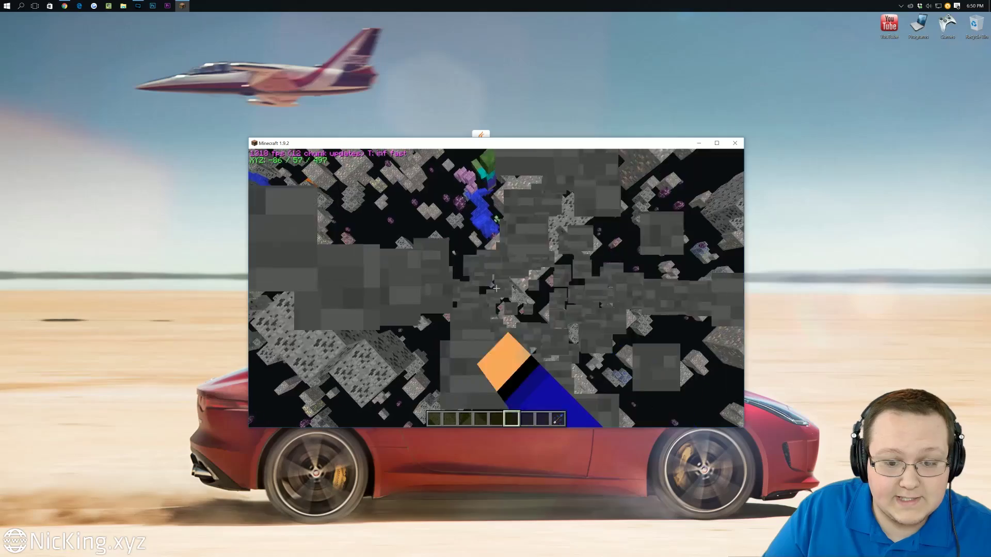
key(shift)
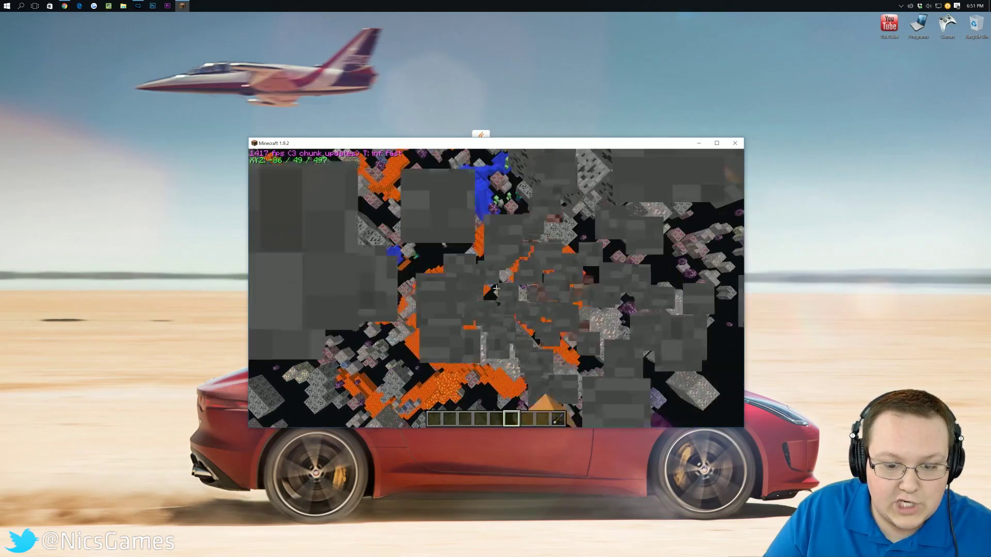
key(shift)
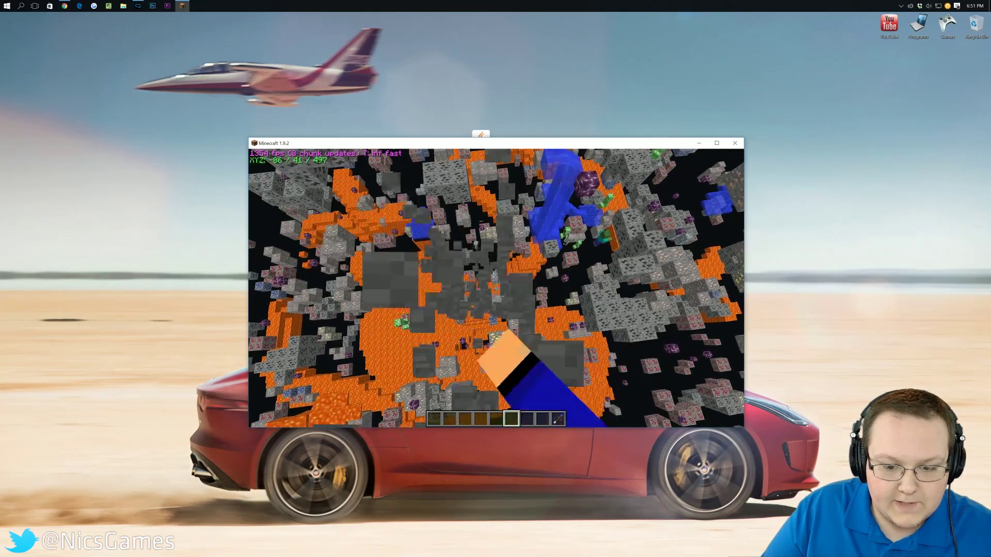
key(shift)
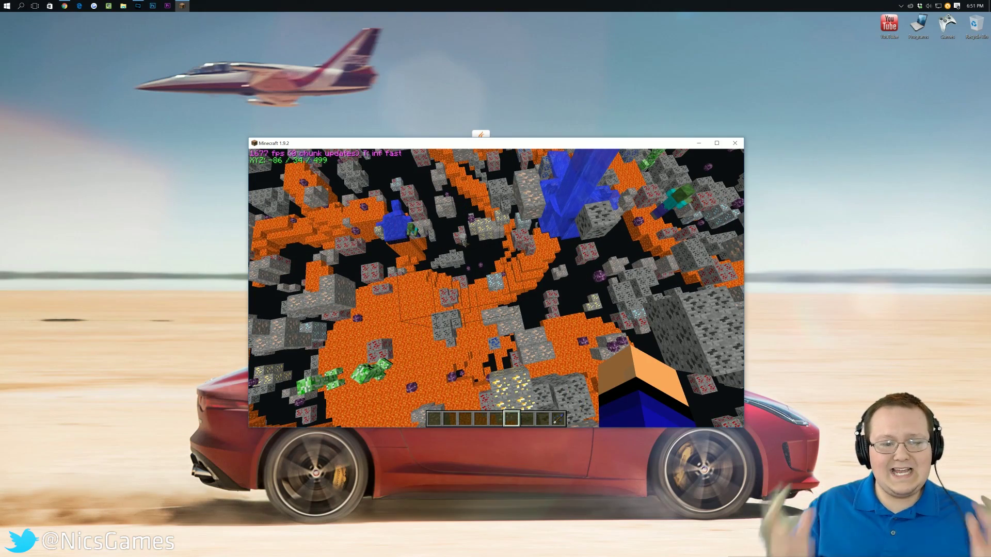
key(x)
key(x)
key(x)
key(x)
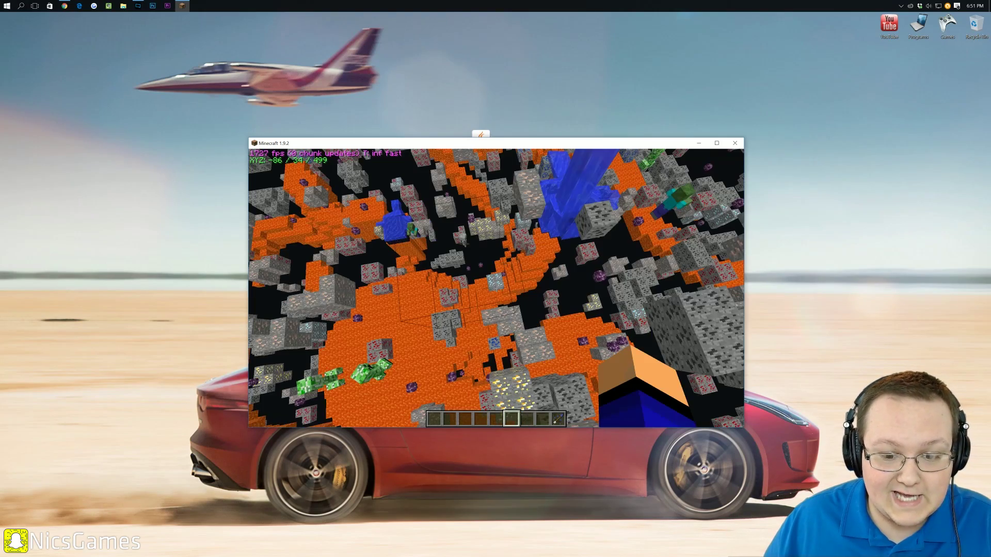